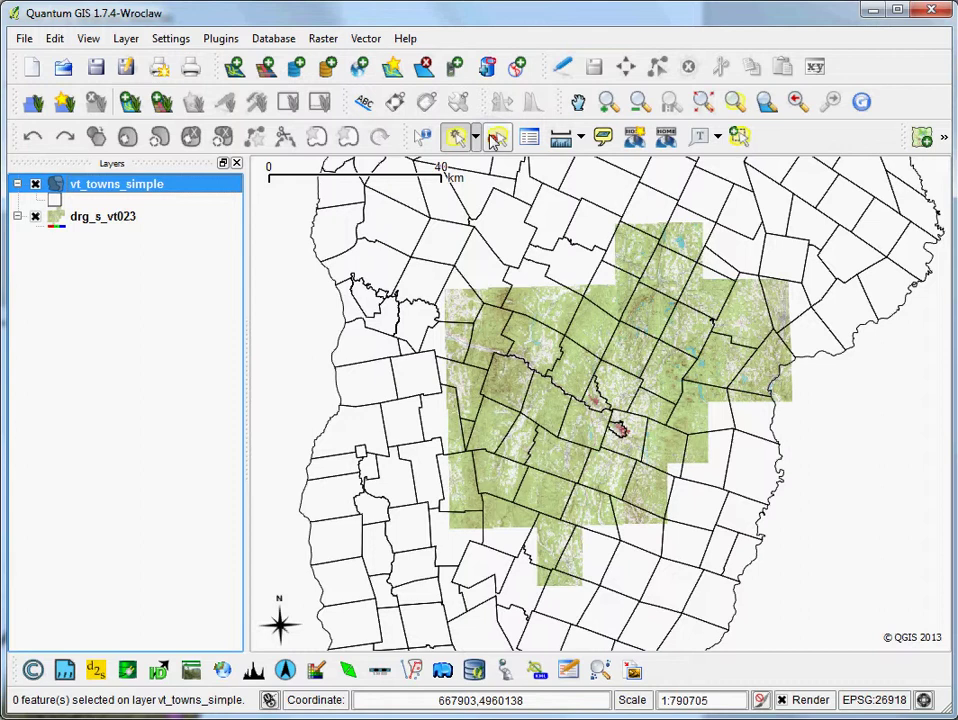
# - Zoom in on the central towns and select the town polygon beside the river
pyautogui.click(609, 103)
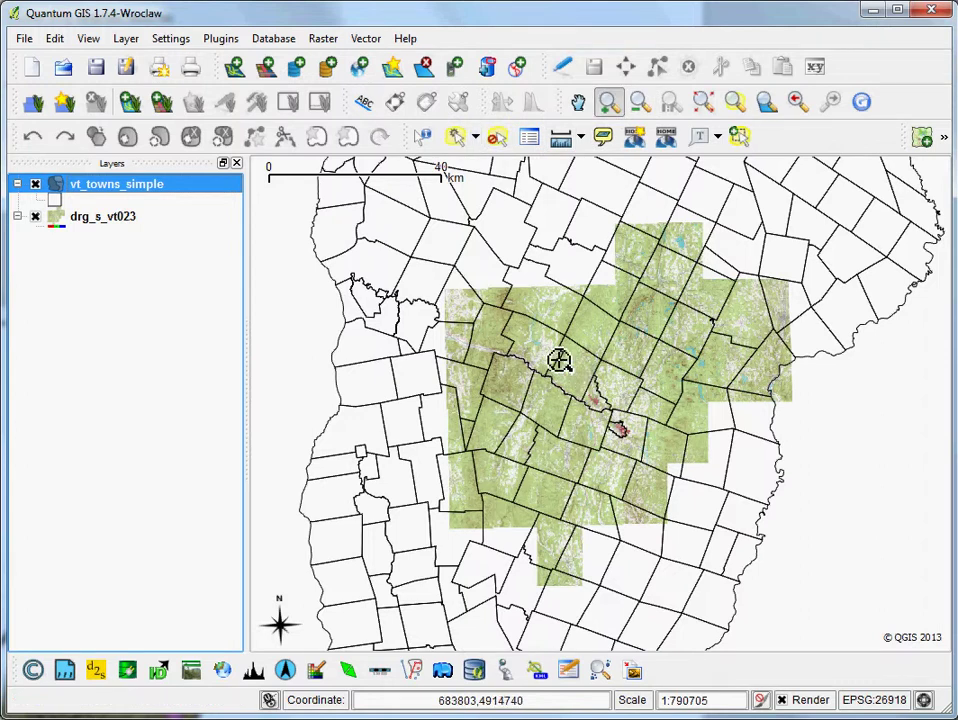
pyautogui.moveTo(665, 445); pyautogui.dragTo(500, 335)
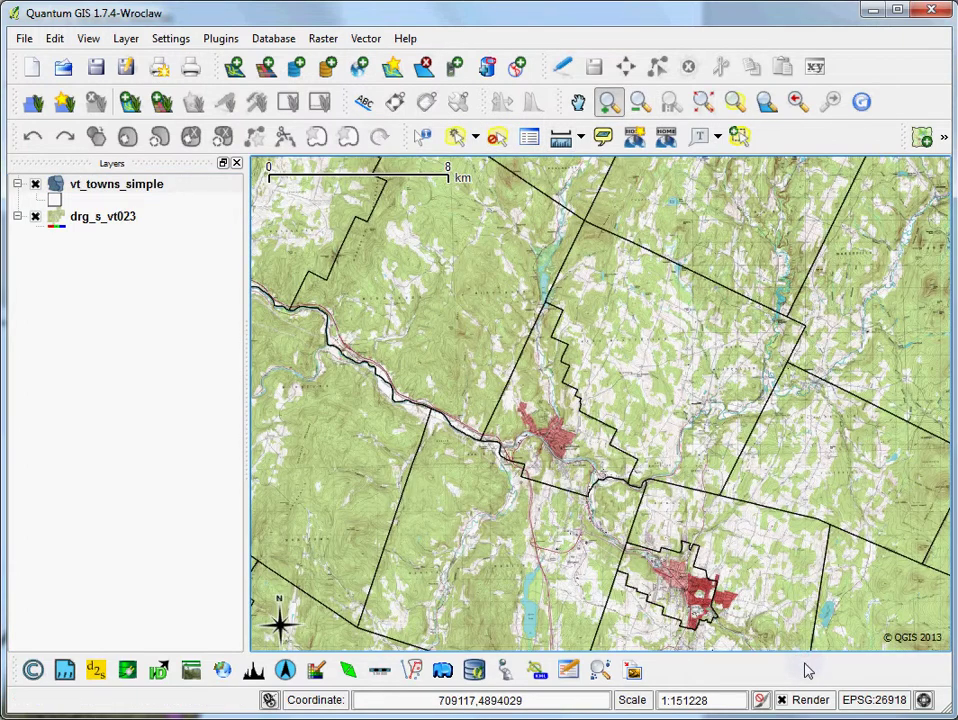
pyautogui.click(456, 137)
pyautogui.click(555, 438)
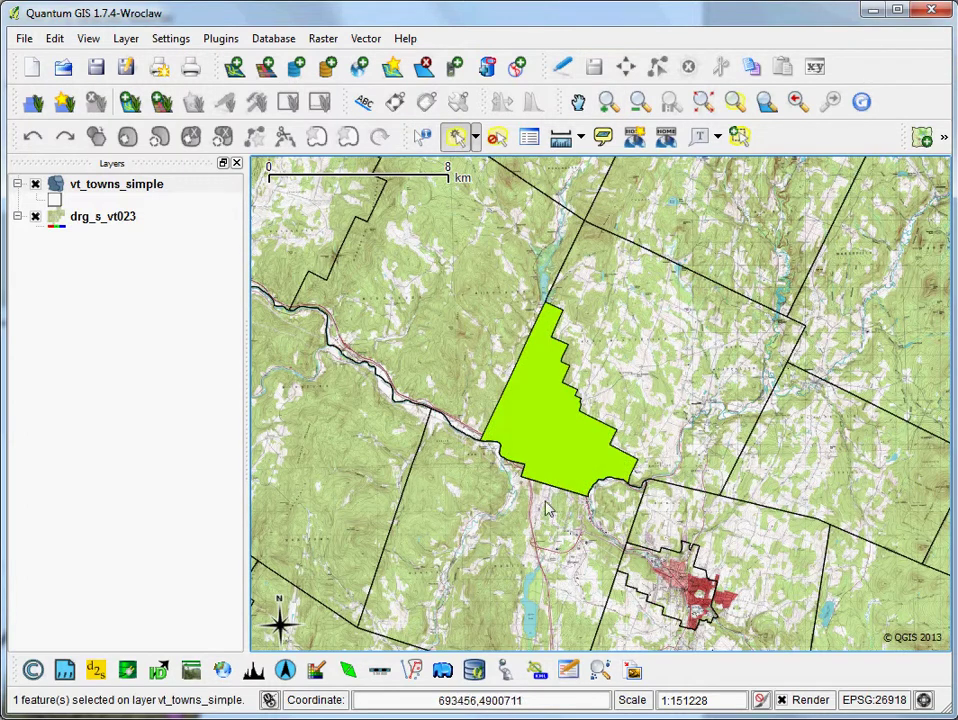
pyautogui.click(368, 39)
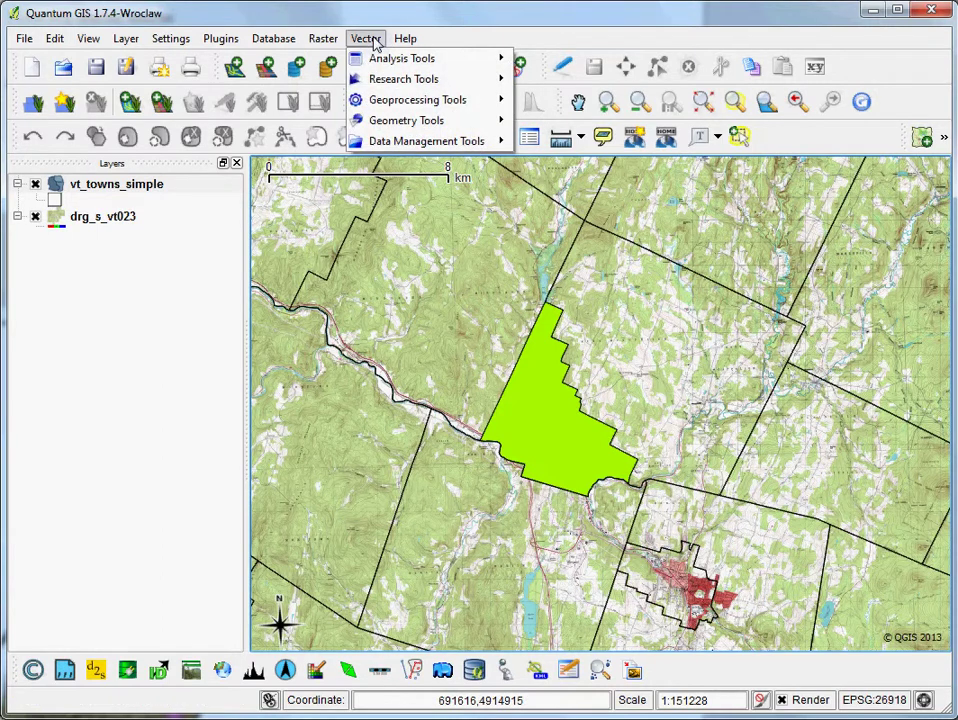
# - Set up a dissolved buffer of the selected town with a 50000-unit distance
pyautogui.moveTo(425, 109)
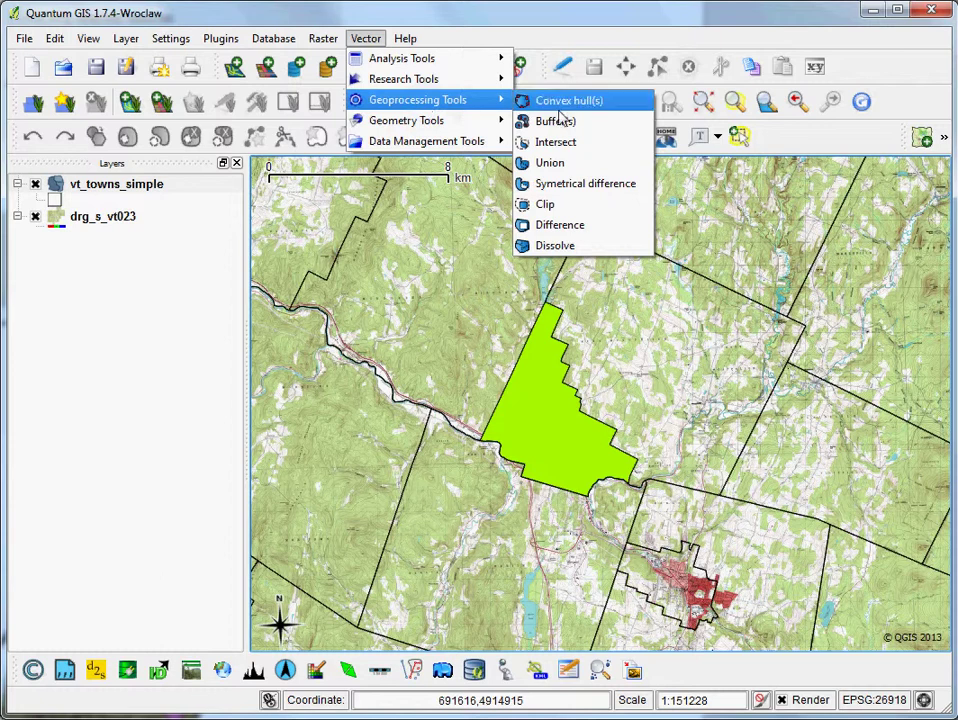
pyautogui.click(600, 129)
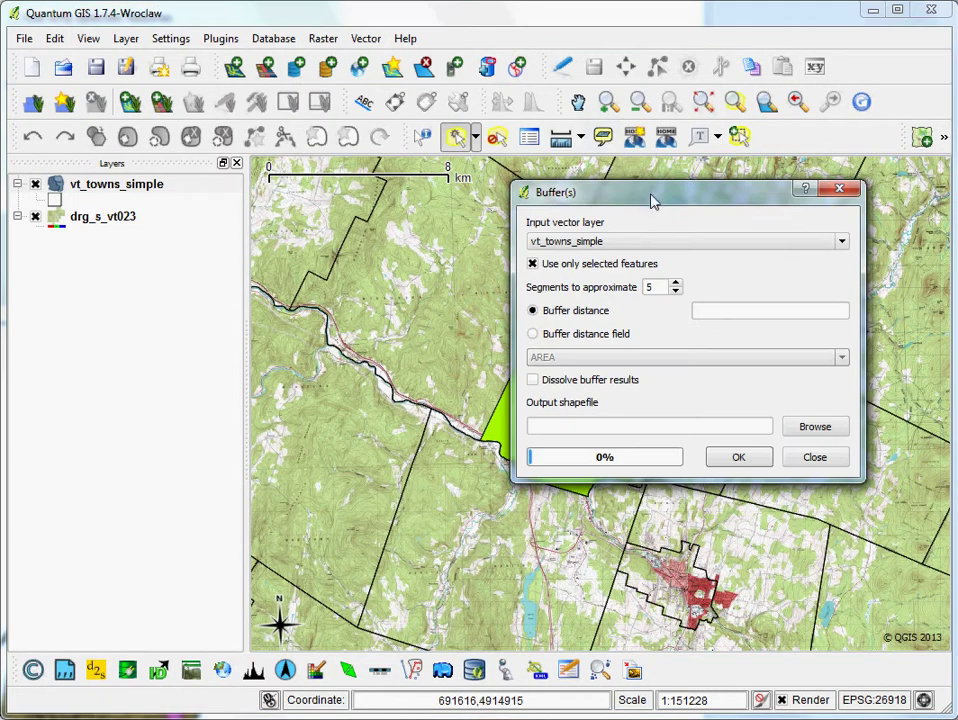
pyautogui.moveTo(633, 207); pyautogui.dragTo(194, 302)
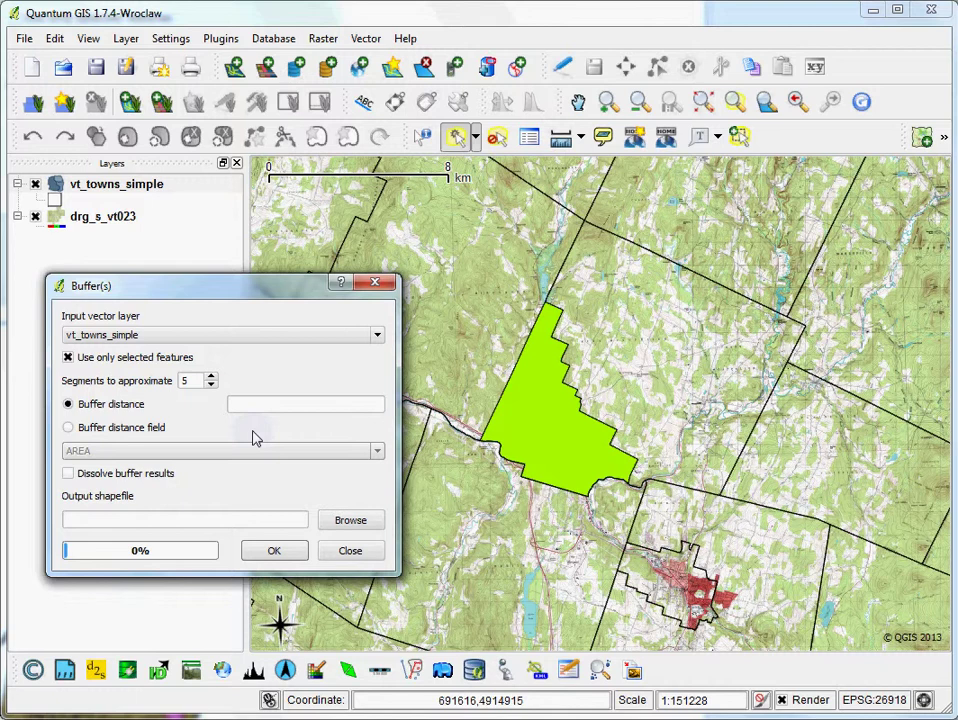
pyautogui.click(297, 405)
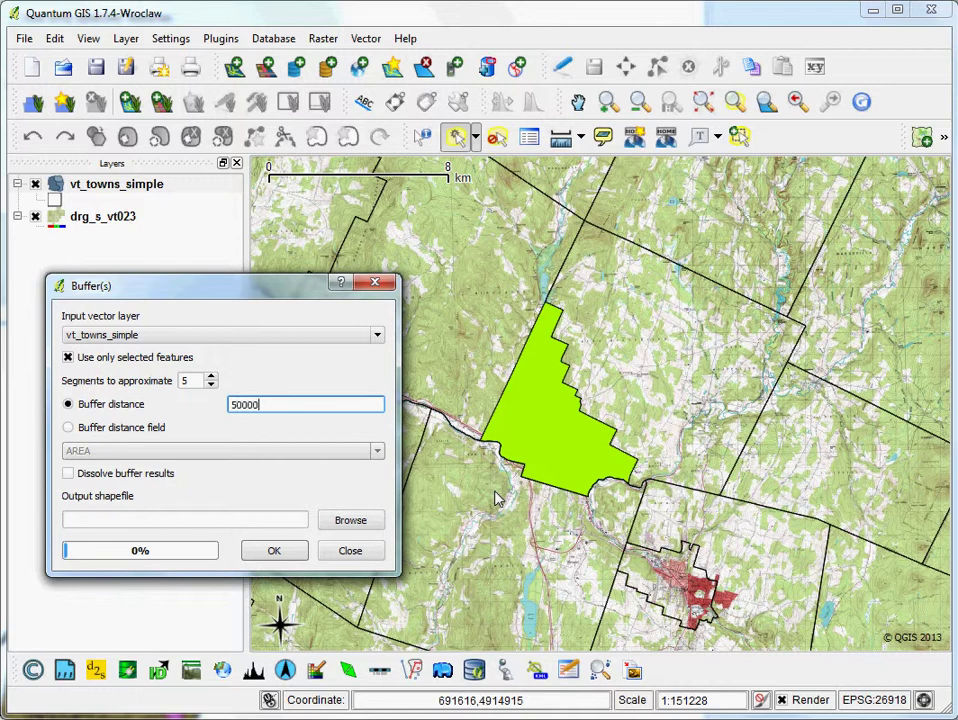
pyautogui.click(68, 473)
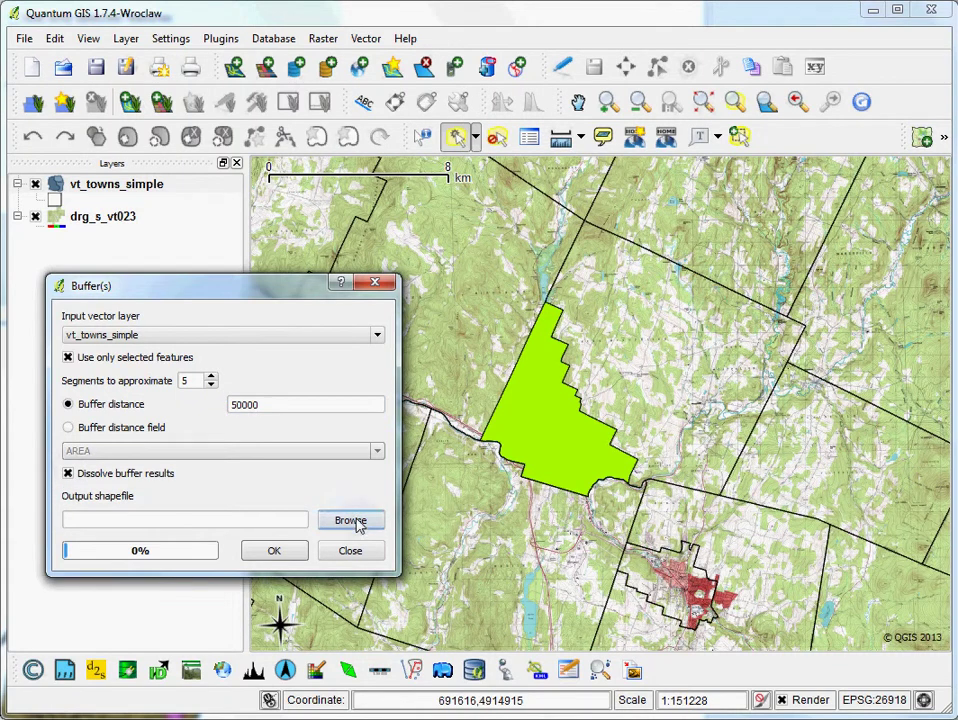
# - Save the buffer output as montpbuf1.shp, overwriting the old file, and add it to the map
pyautogui.click(351, 521)
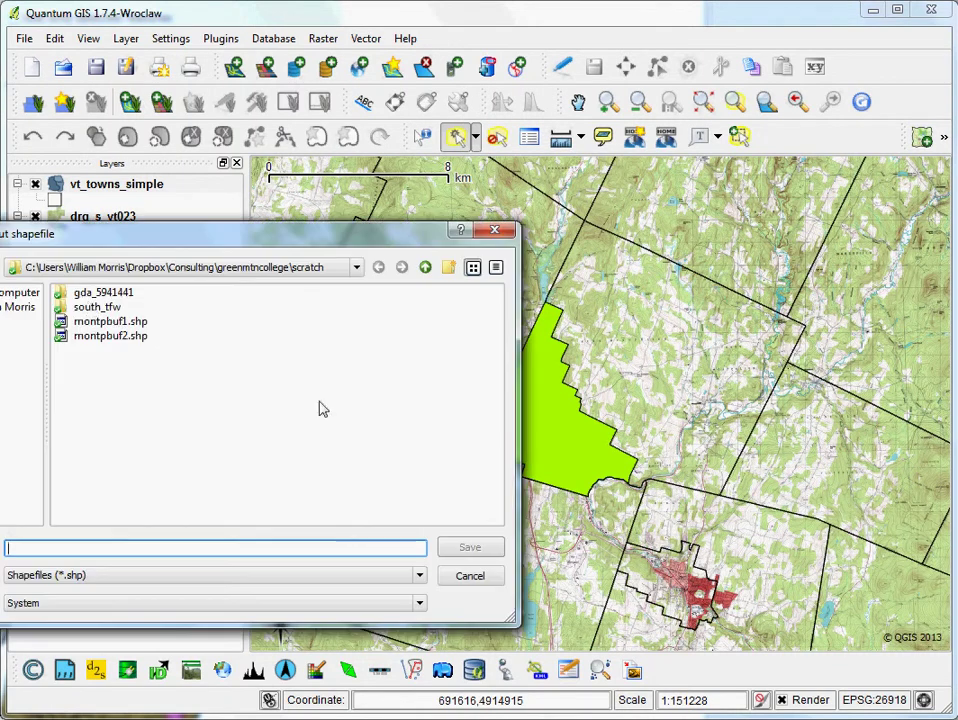
pyautogui.click(92, 322)
pyautogui.click(469, 549)
pyautogui.click(200, 458)
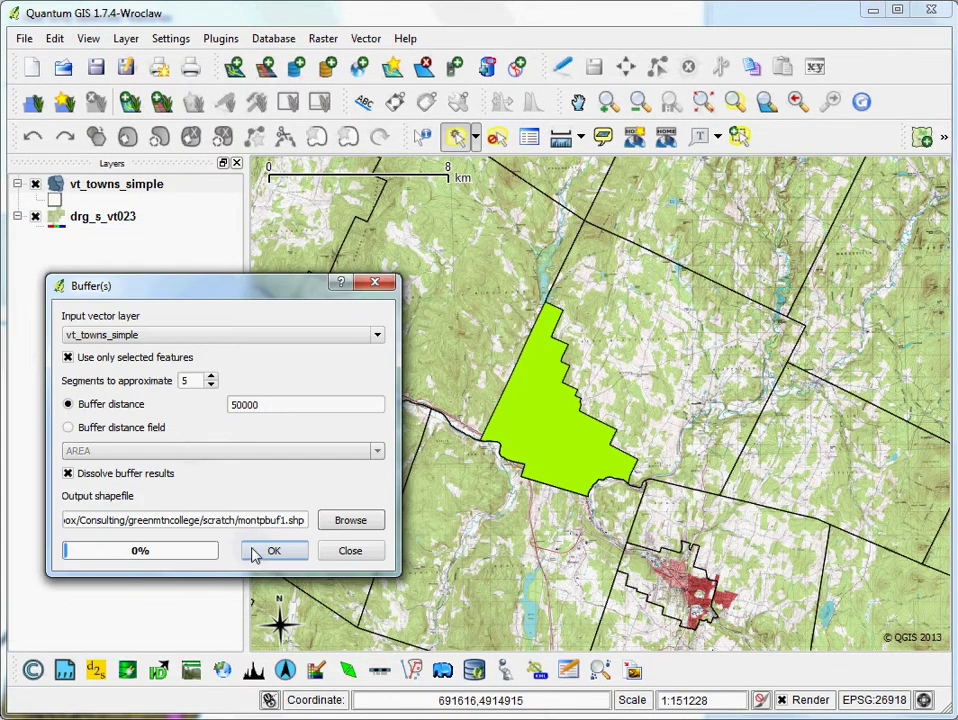
pyautogui.click(267, 554)
pyautogui.click(191, 486)
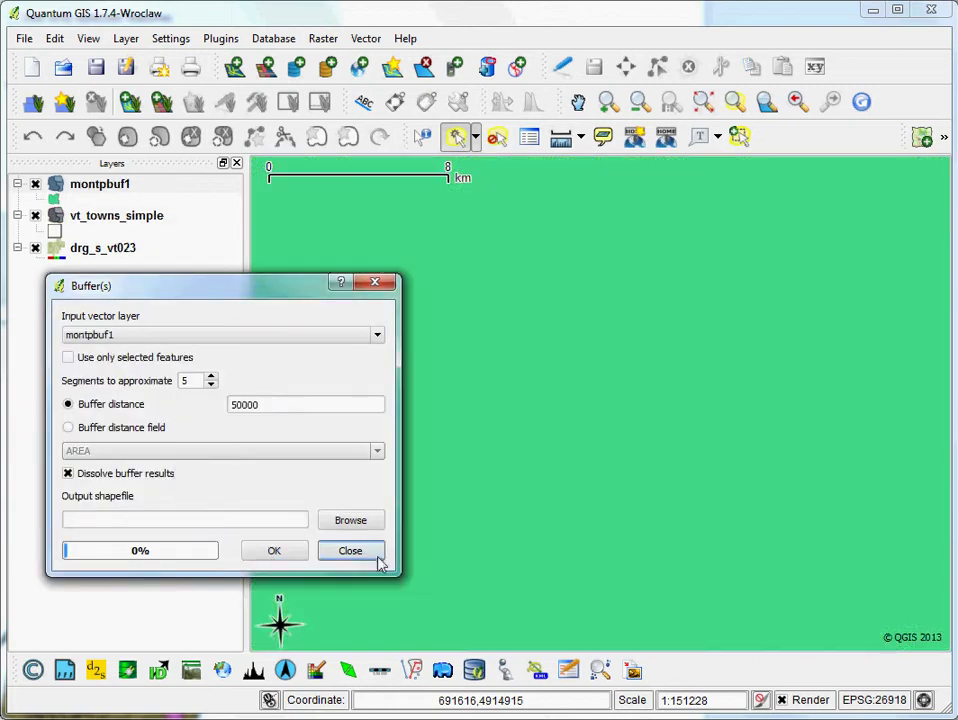
# - Close the buffer tool and zoom out until the whole green montpbuf1 circle is visible
pyautogui.click(372, 553)
pyautogui.scroll(-2, 566, 387)
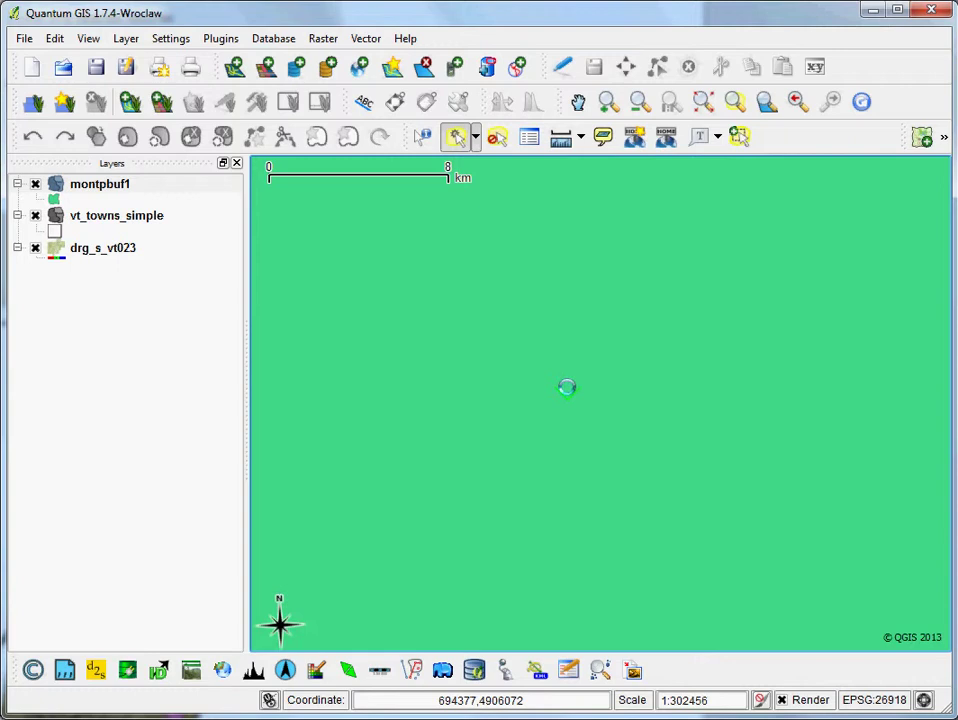
pyautogui.scroll(-1, 570, 393)
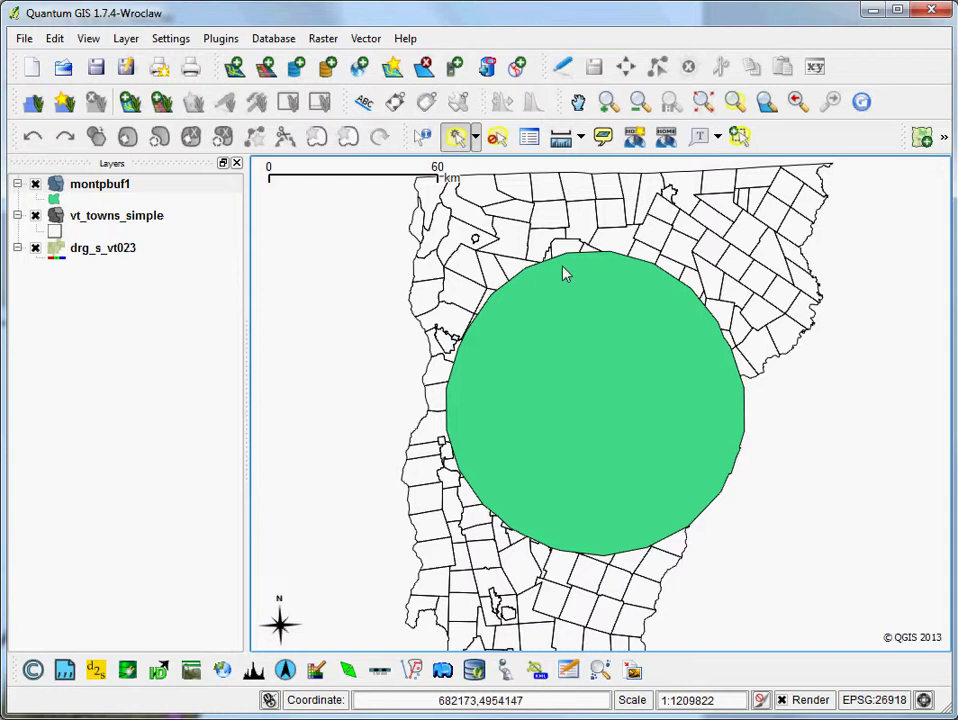
# - Set up a Difference of the buffer circle minus vt_towns_simple
pyautogui.click(366, 42)
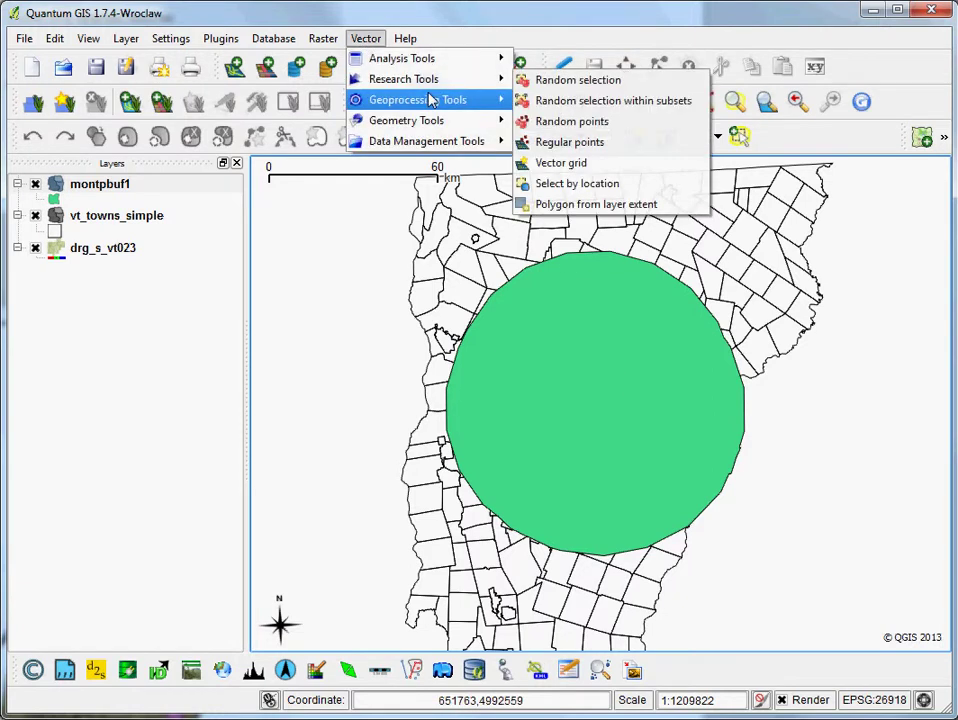
pyautogui.moveTo(457, 100)
pyautogui.click(559, 225)
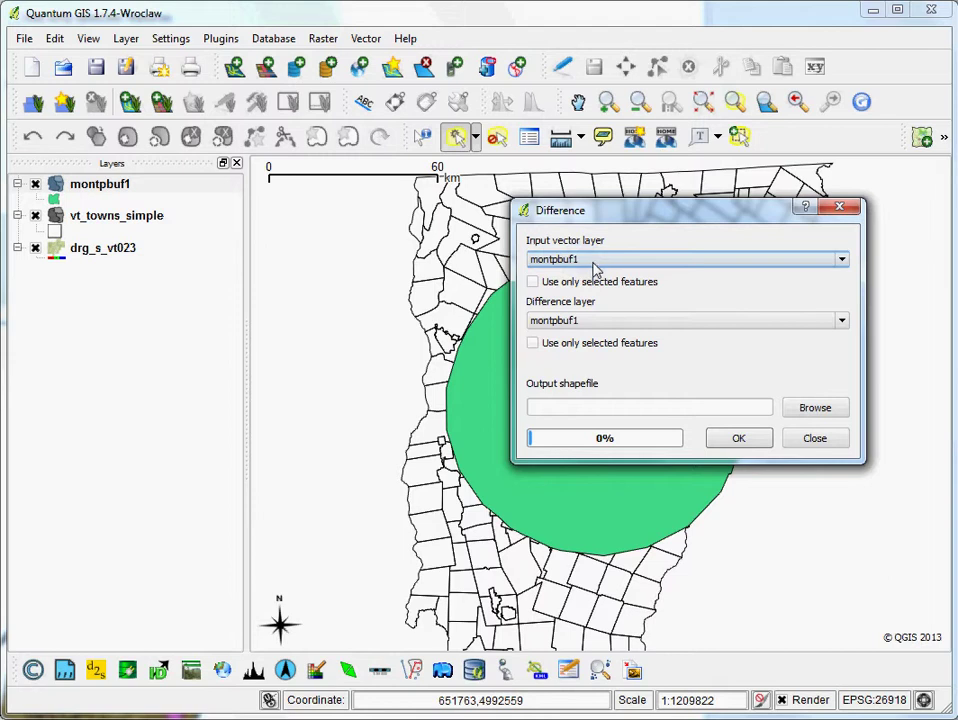
pyautogui.click(578, 321)
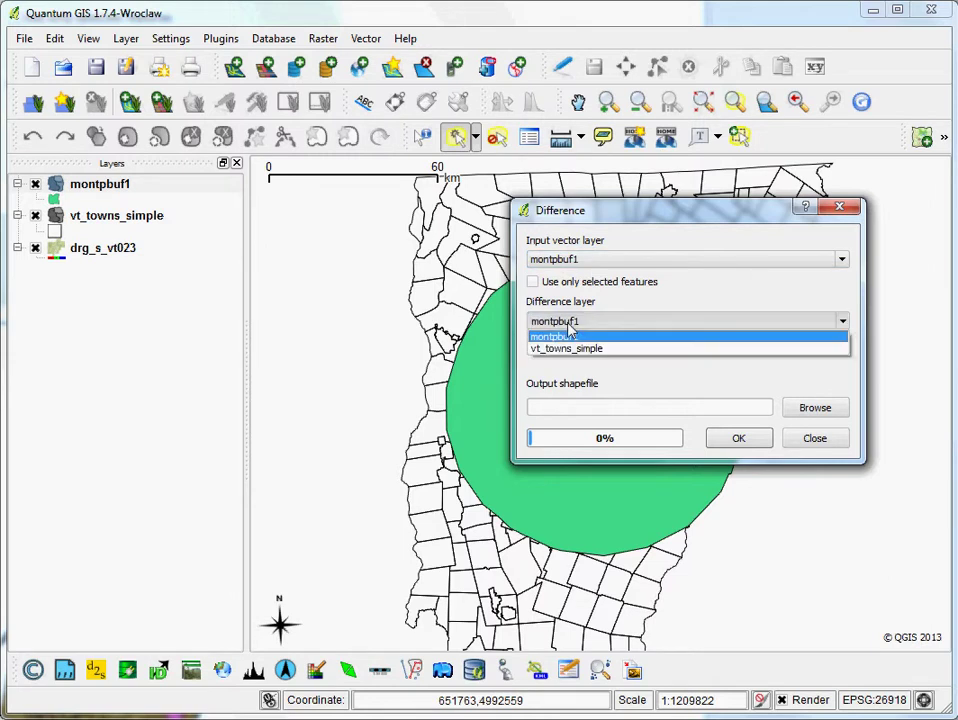
pyautogui.click(610, 348)
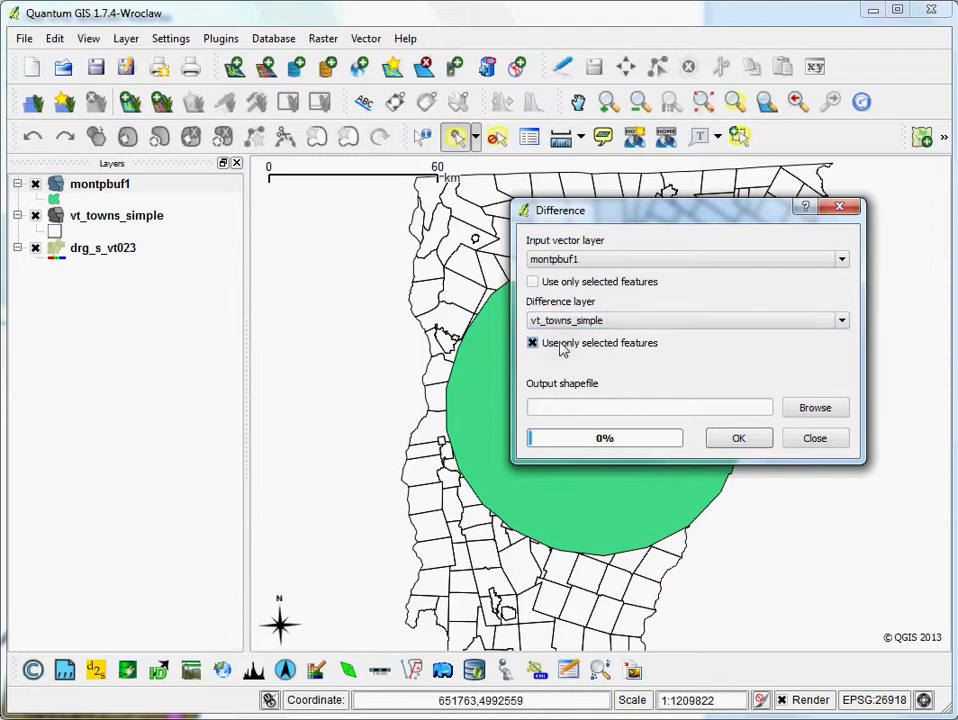
# - Save the difference as montpbuf2.shp, overwriting the old file, and add it to the map
pyautogui.click(827, 416)
pyautogui.click(576, 243)
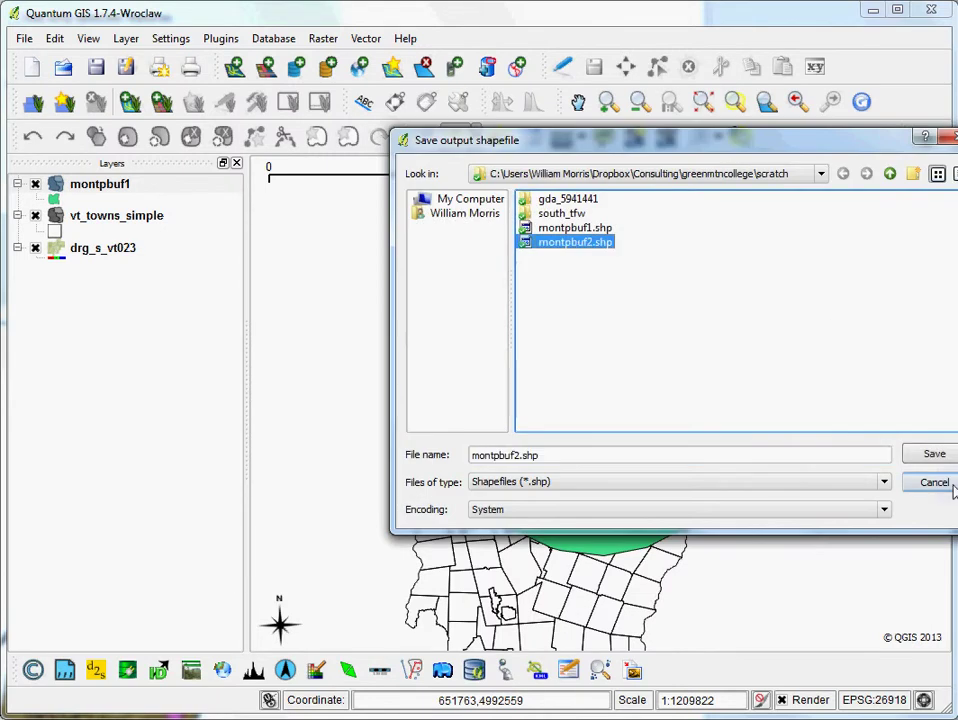
pyautogui.click(940, 457)
pyautogui.click(646, 357)
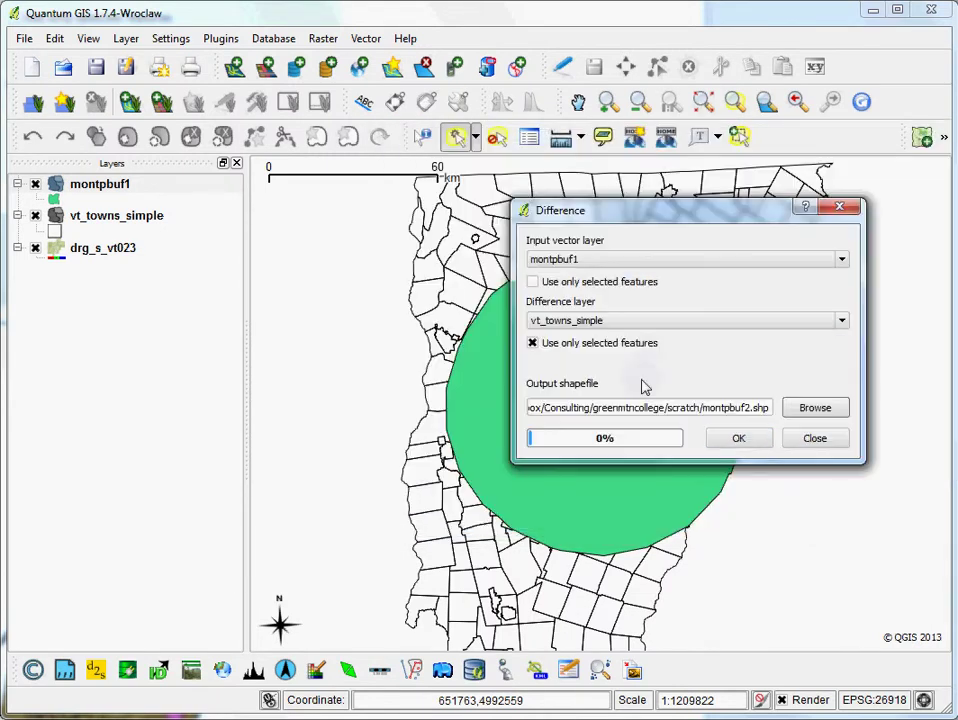
pyautogui.click(741, 439)
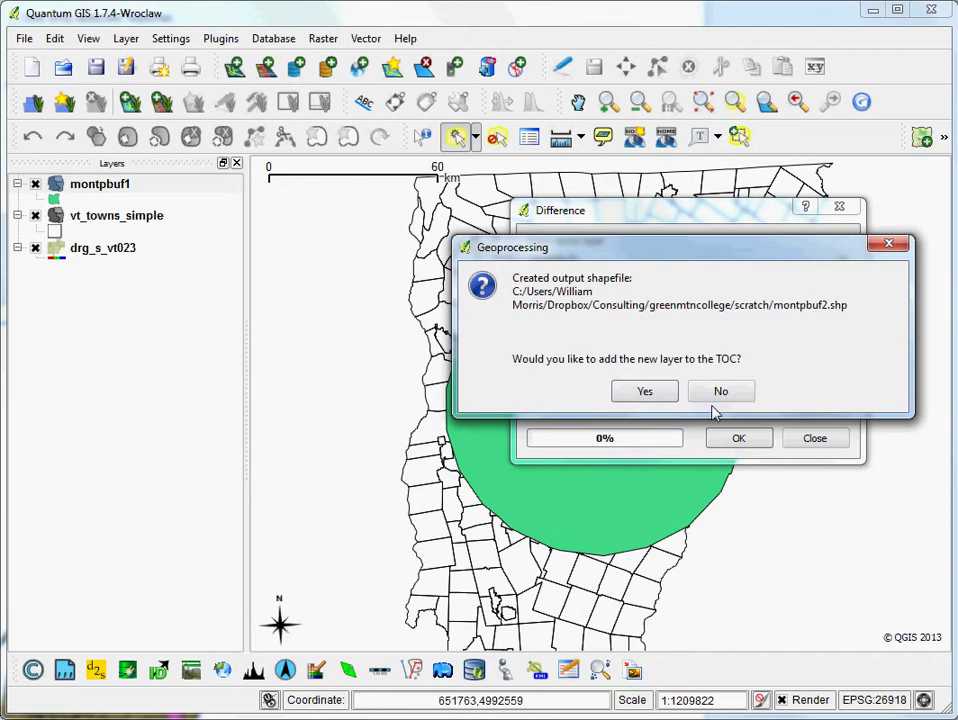
pyautogui.click(646, 391)
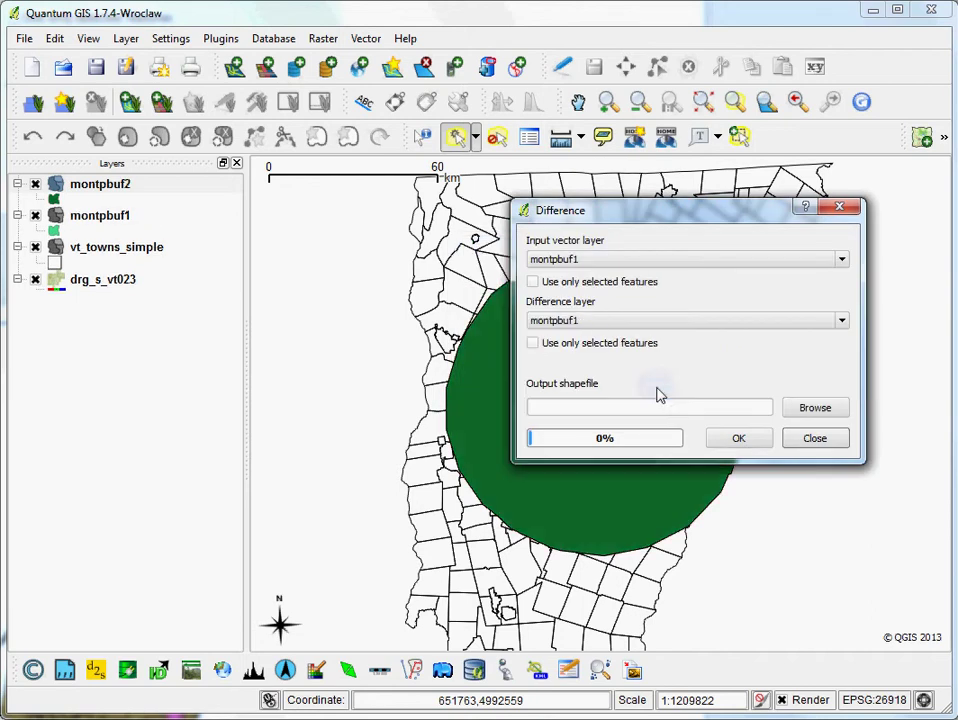
pyautogui.click(823, 441)
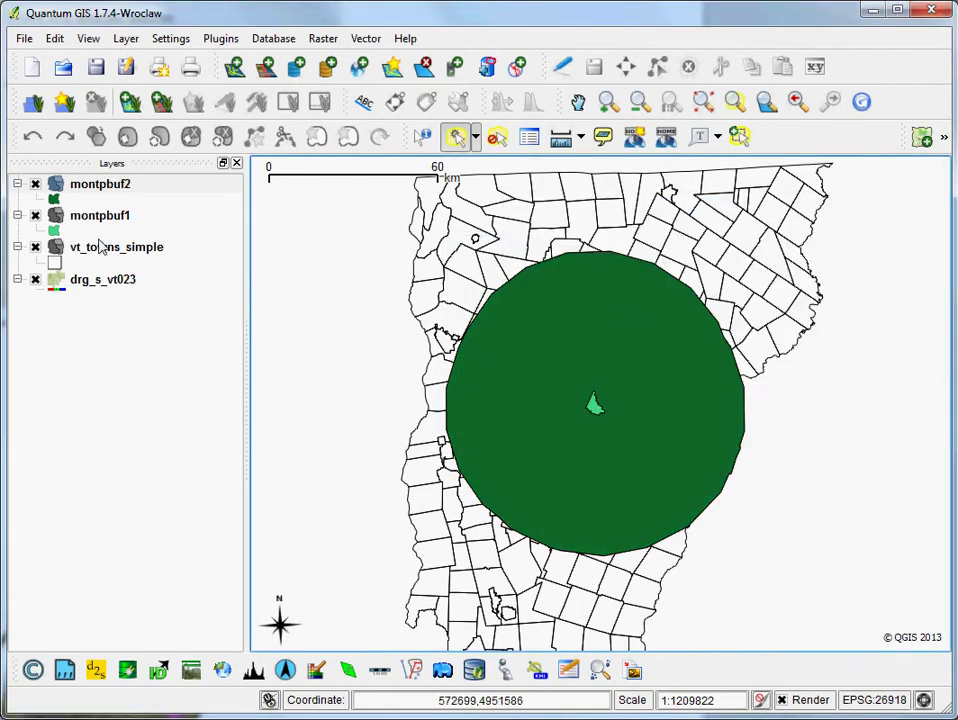
# - Hide montpbuf1 and vt_towns_simple, then zoom in on the town hole in montpbuf2
pyautogui.click(35, 216)
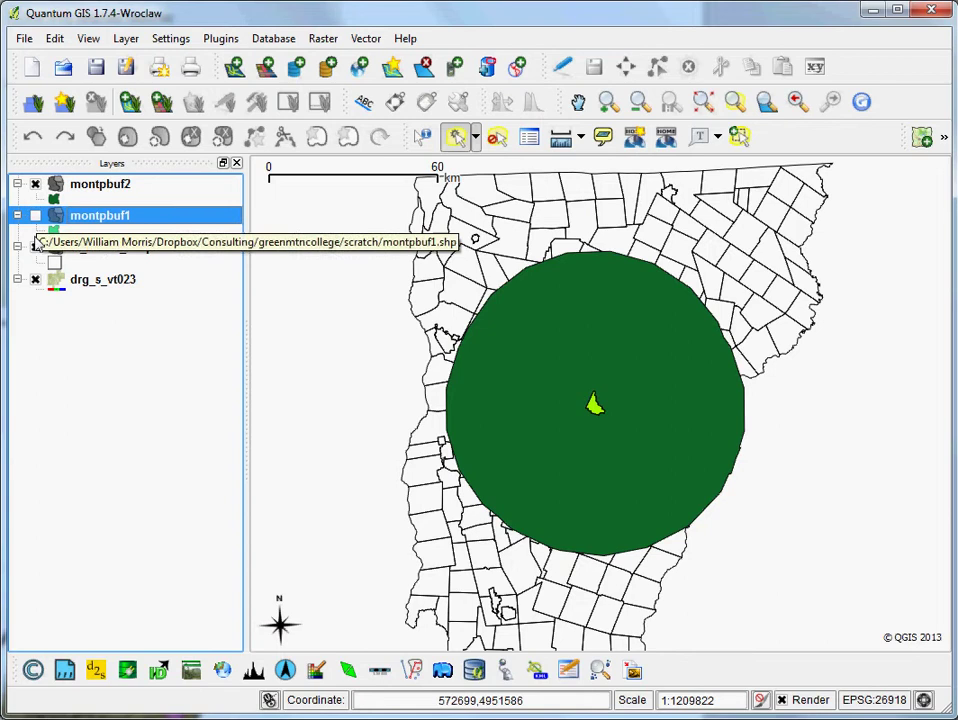
pyautogui.click(35, 248)
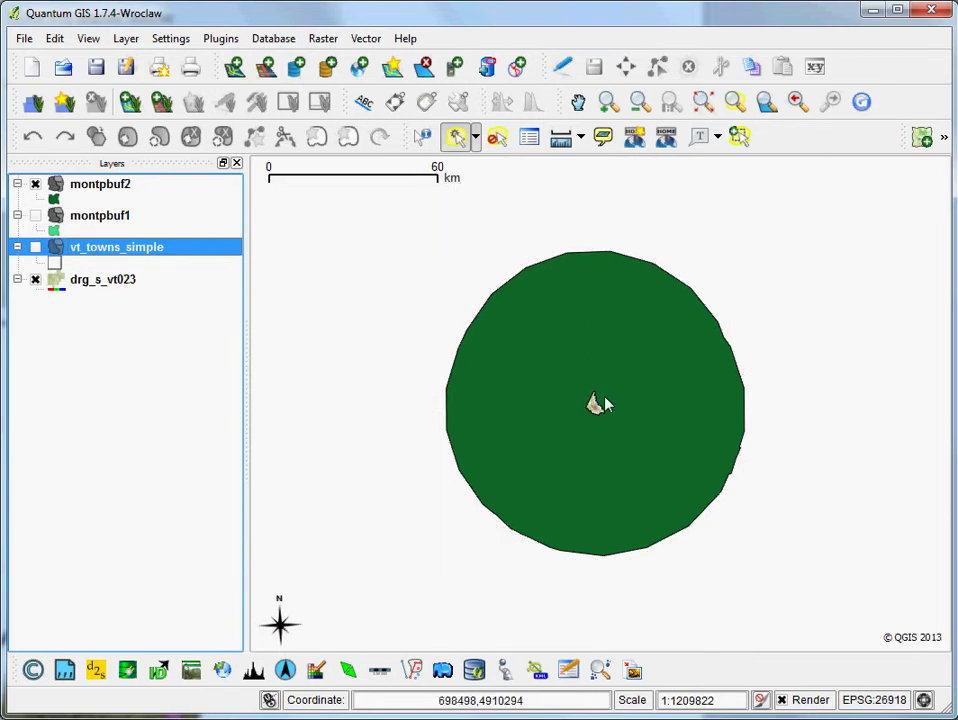
pyautogui.click(608, 101)
pyautogui.moveTo(579, 383); pyautogui.dragTo(620, 425)
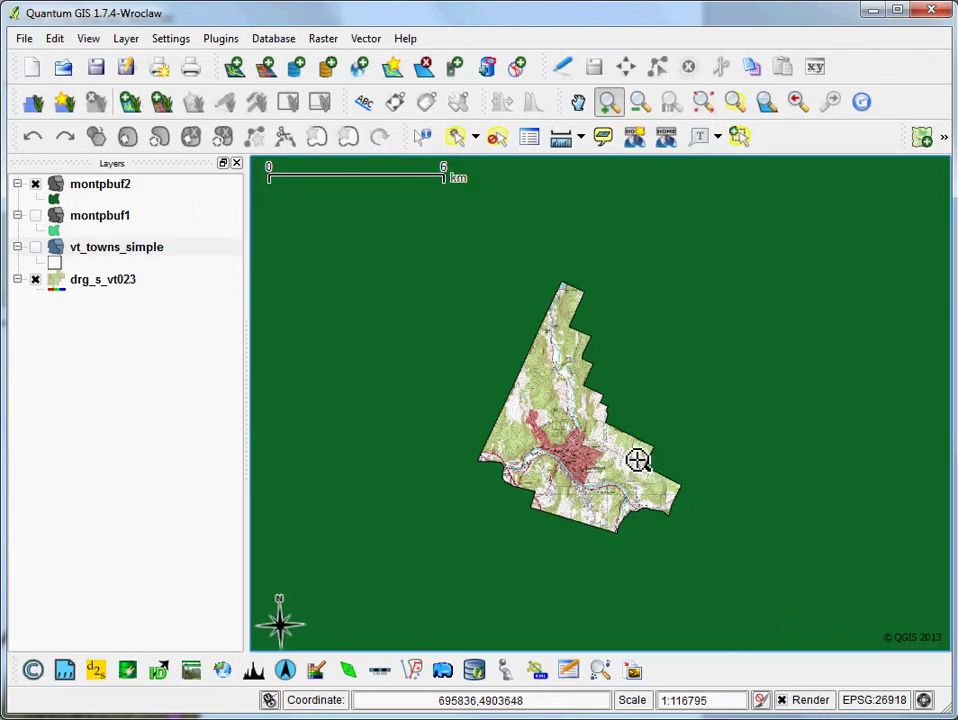
pyautogui.click(113, 196)
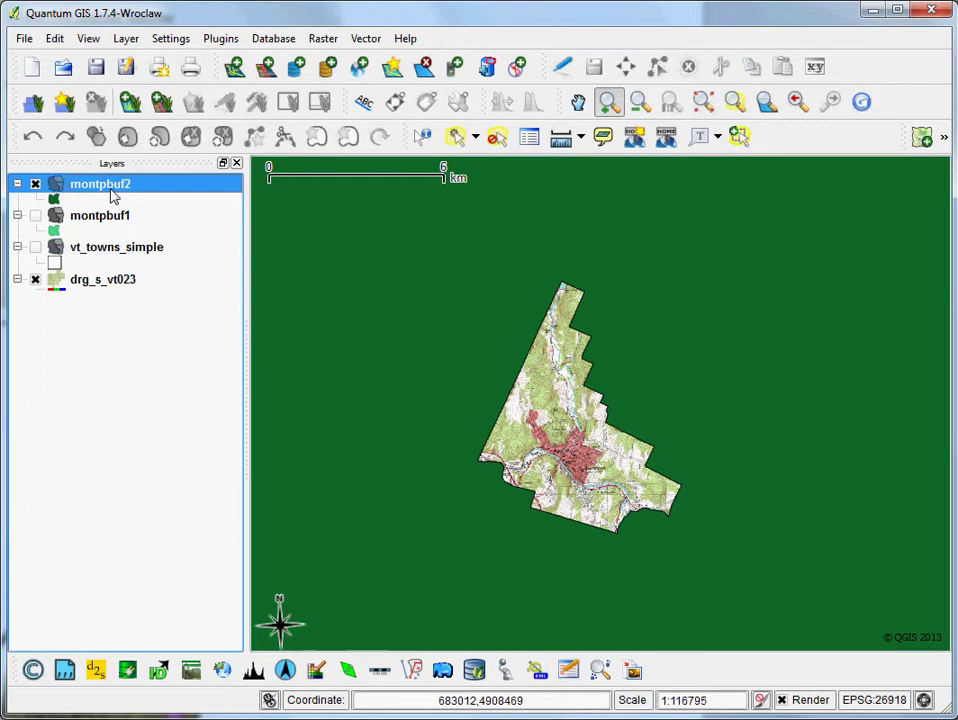
pyautogui.rightClick(84, 190)
# - Give montpbuf2 a white fill at 25% transparency with the new symbology and apply it
pyautogui.click(171, 417)
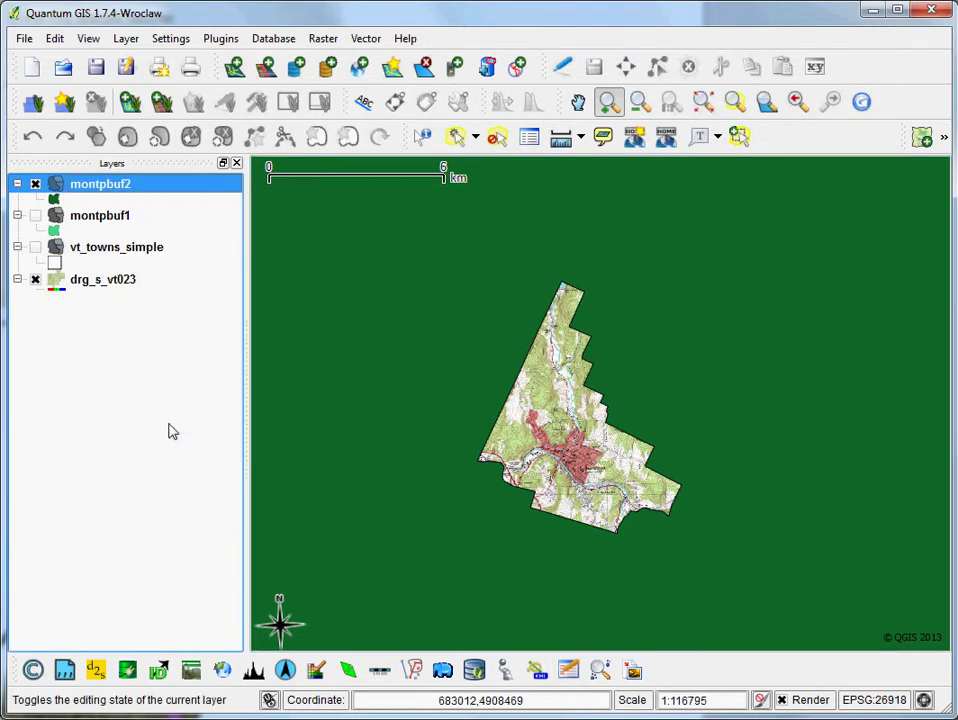
pyautogui.click(565, 200)
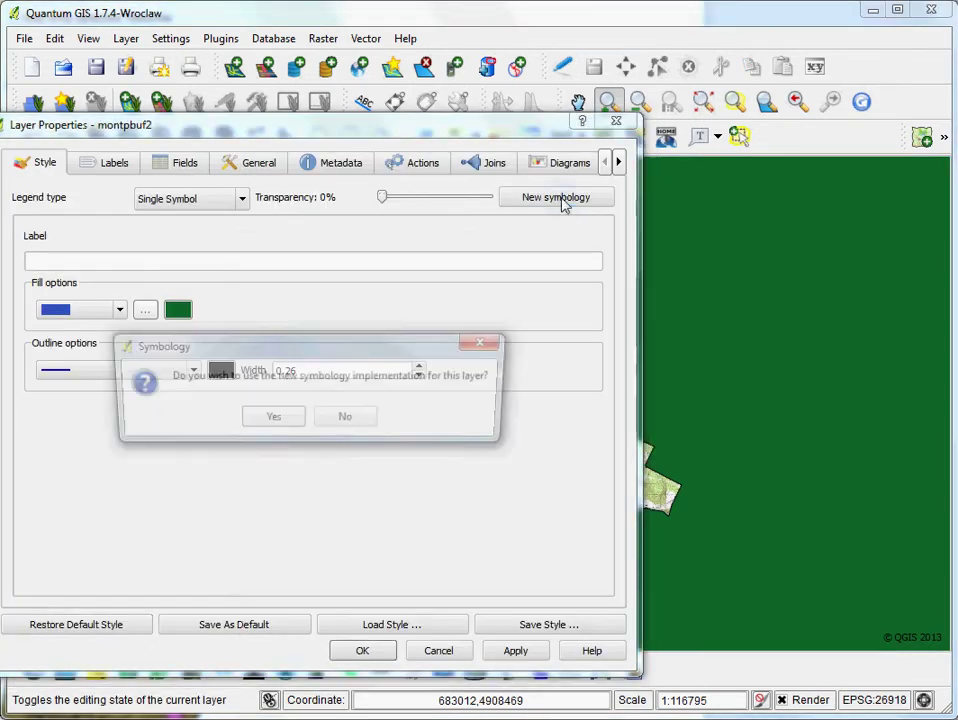
pyautogui.click(272, 422)
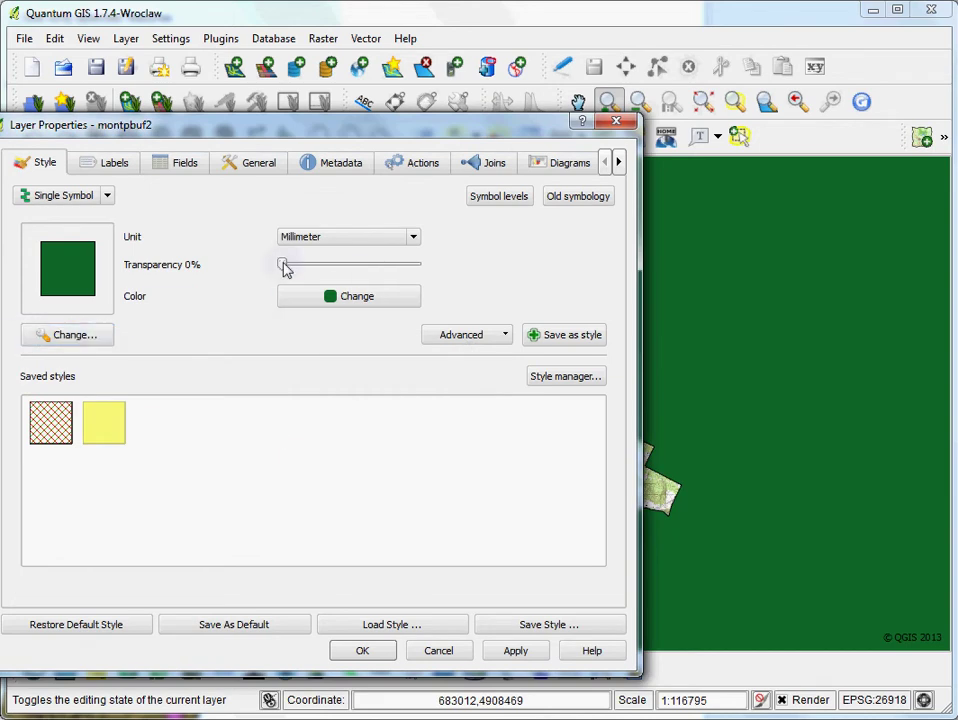
pyautogui.moveTo(285, 268); pyautogui.dragTo(319, 267)
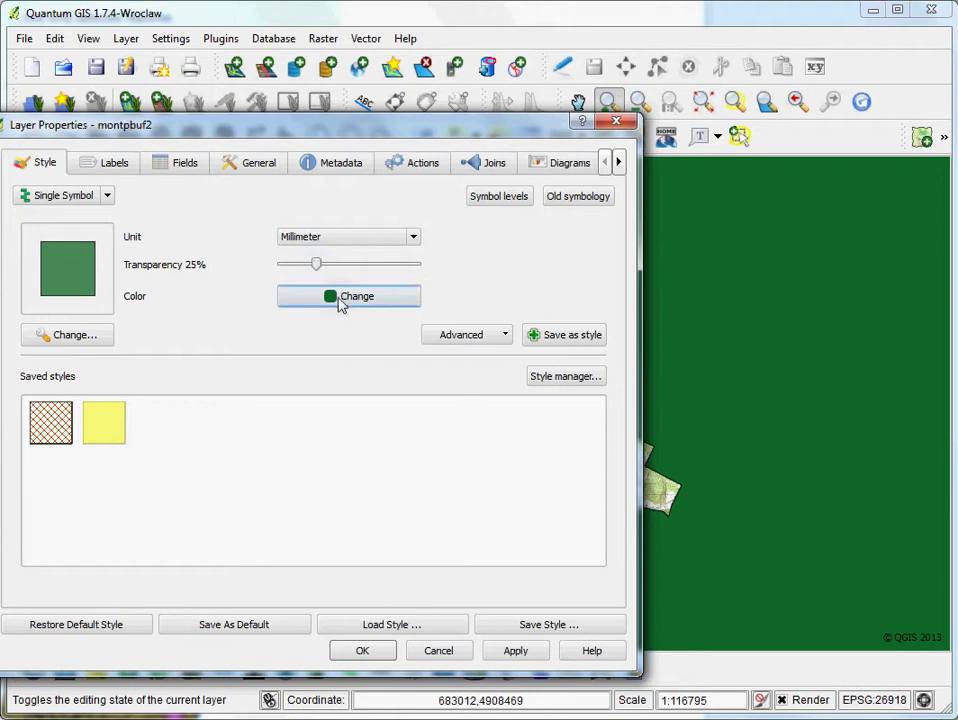
pyautogui.click(340, 300)
pyautogui.click(283, 387)
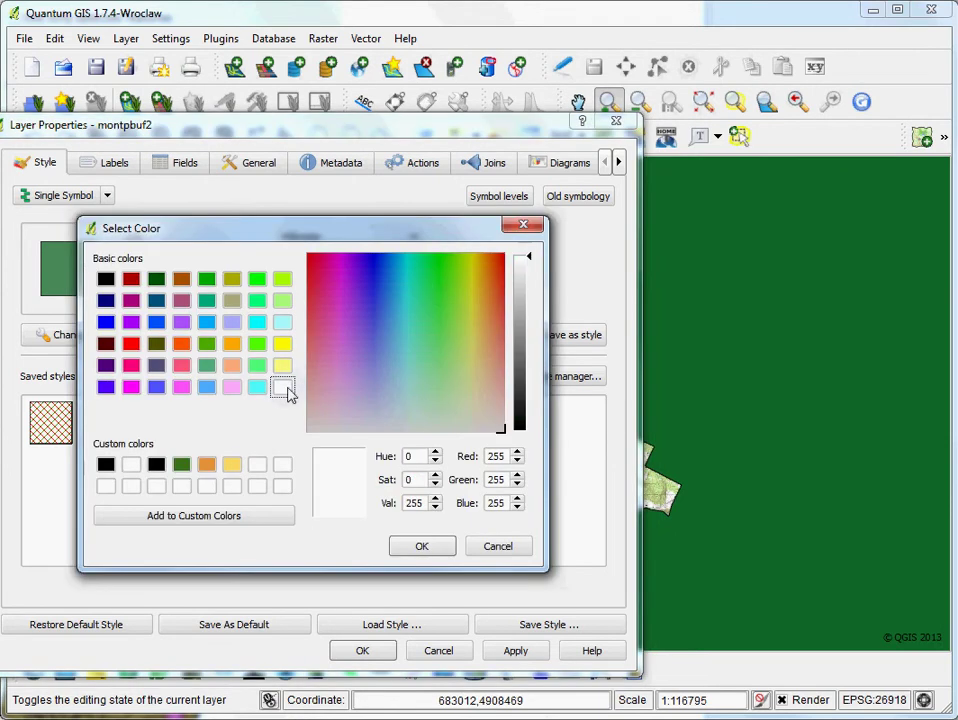
pyautogui.click(437, 556)
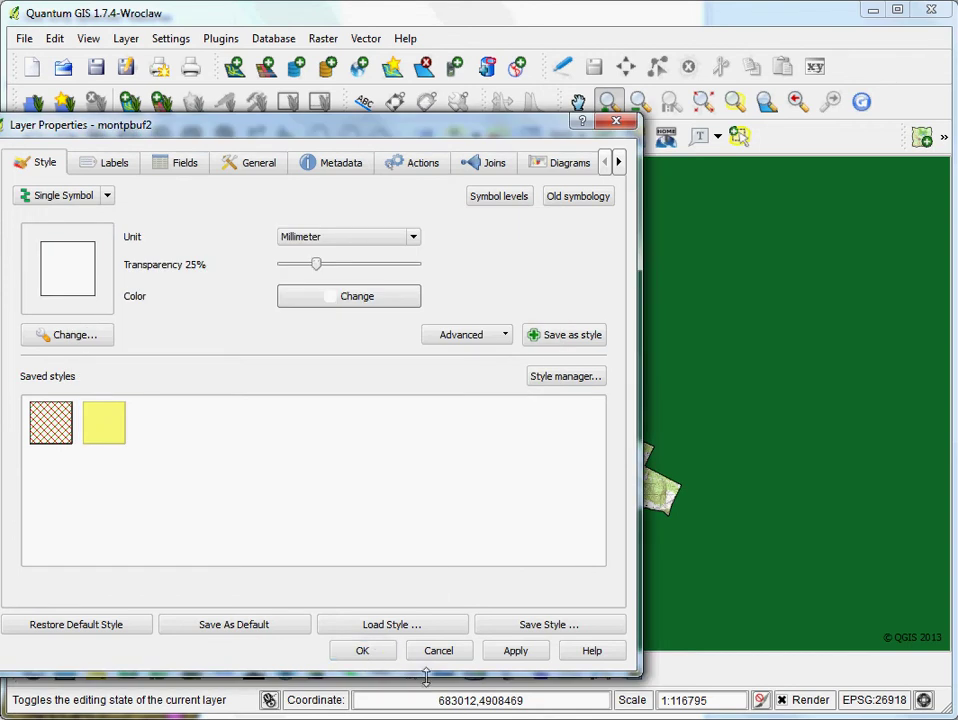
pyautogui.moveTo(408, 138); pyautogui.dragTo(357, 71)
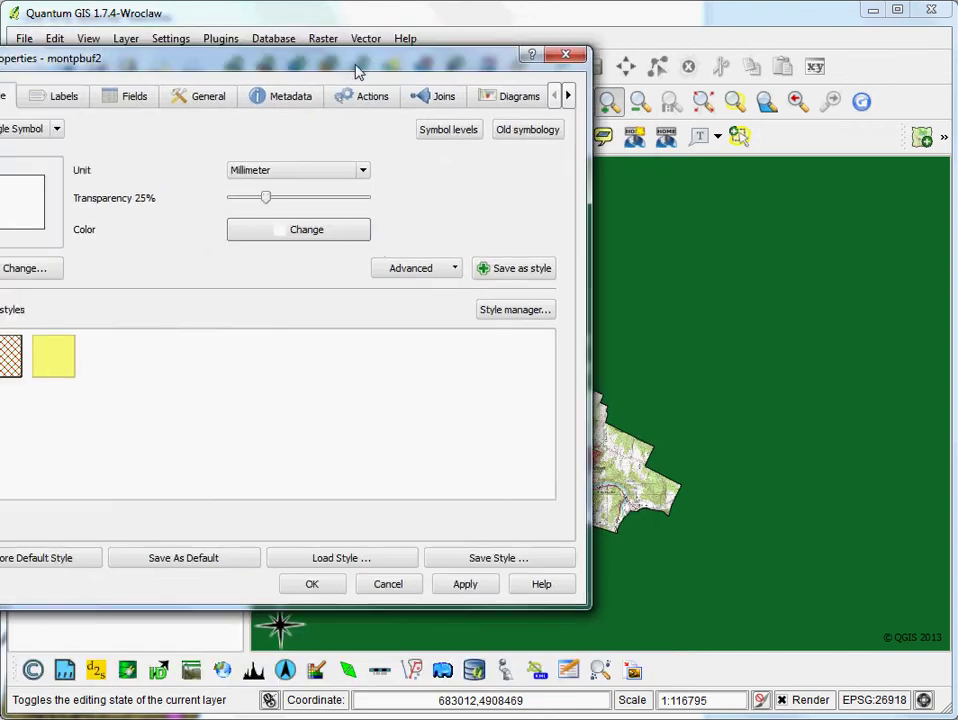
pyautogui.click(460, 586)
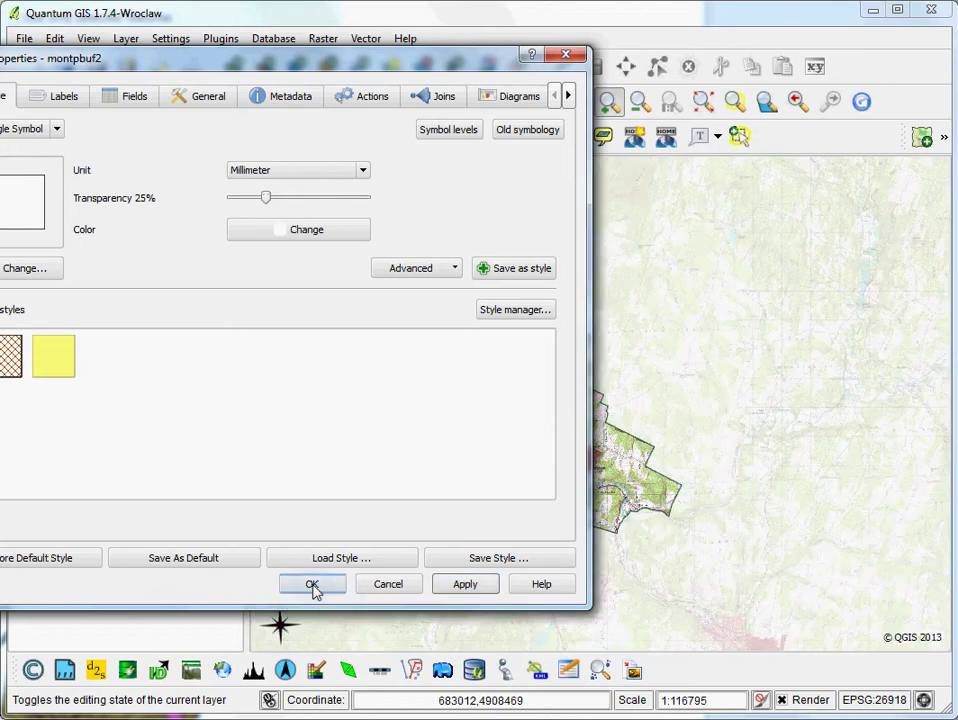
pyautogui.click(312, 585)
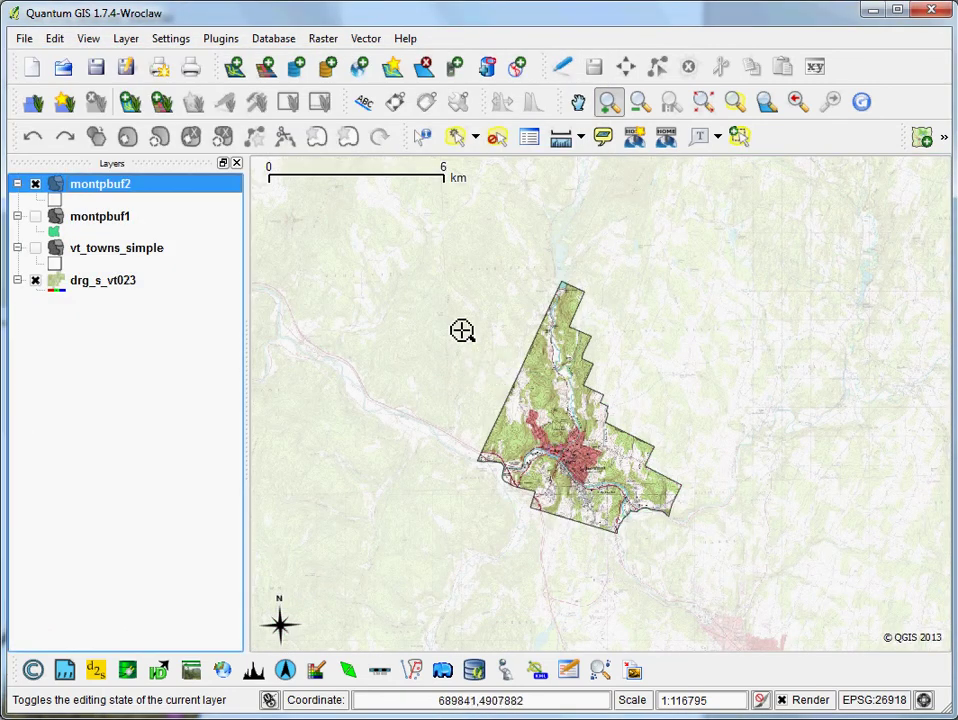
# - Zoom in on a box around the town outline so its clear topo map fills the view
pyautogui.moveTo(436, 269); pyautogui.dragTo(724, 548)
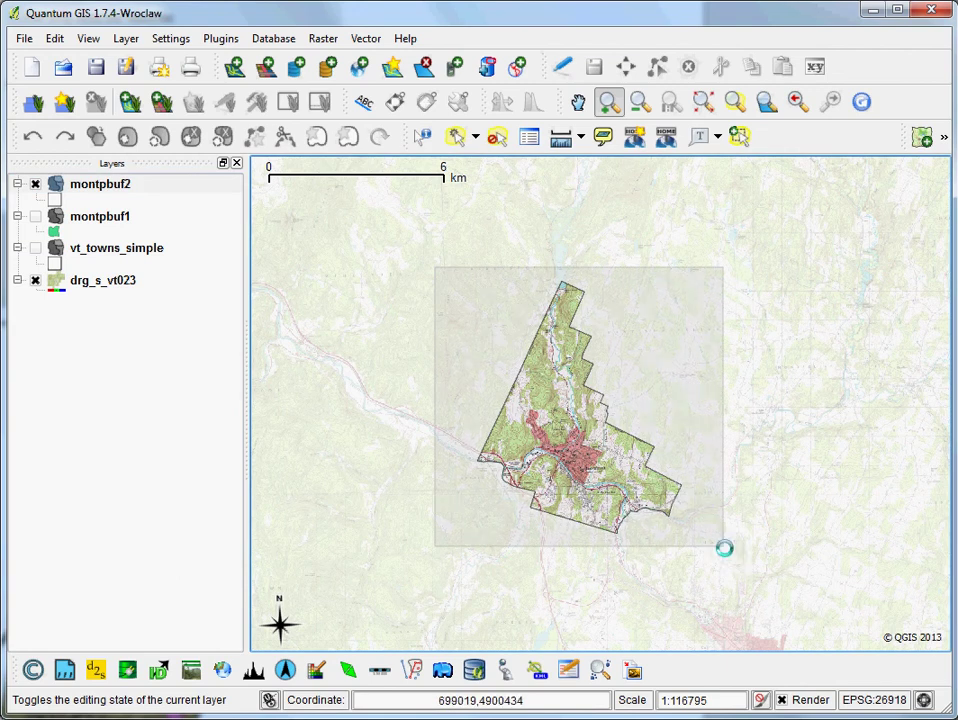